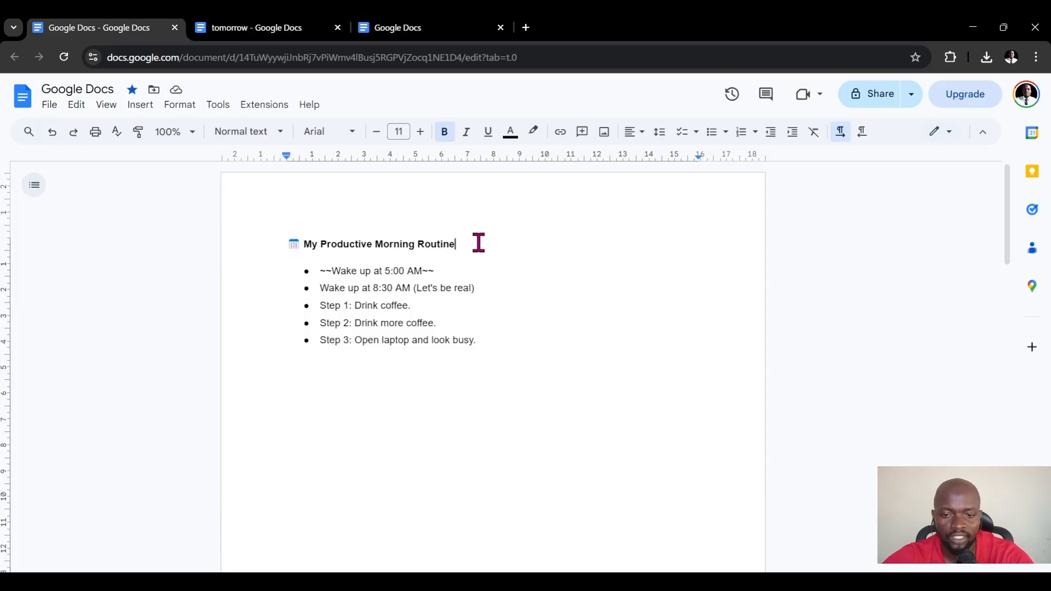
Open the borders and shading settings for the "My Productive Morning Routine" heading and choose a top border
left_click_drag(478, 242, 283, 238)
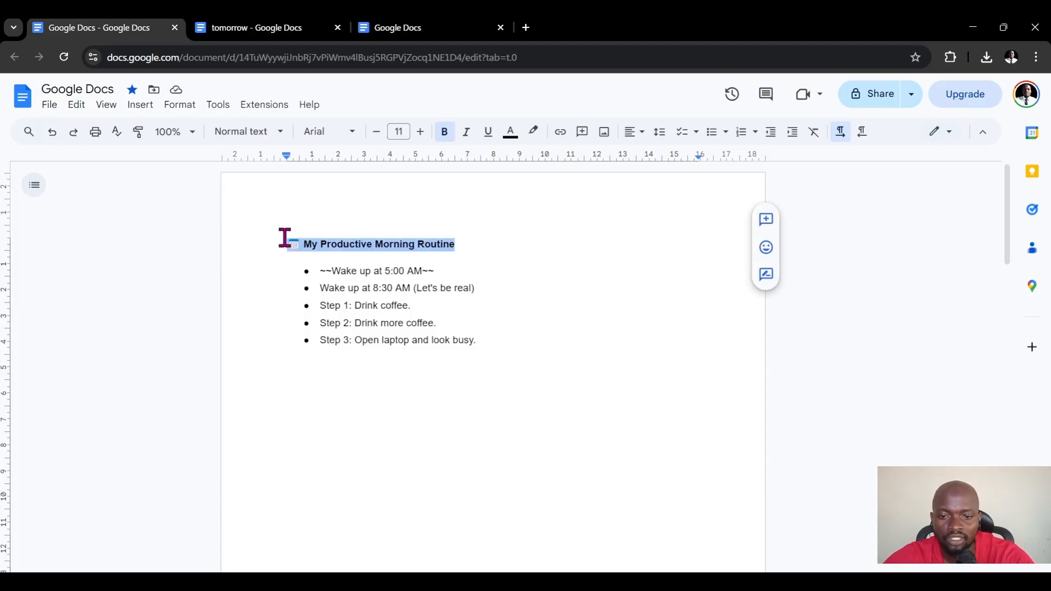
left_click(285, 238)
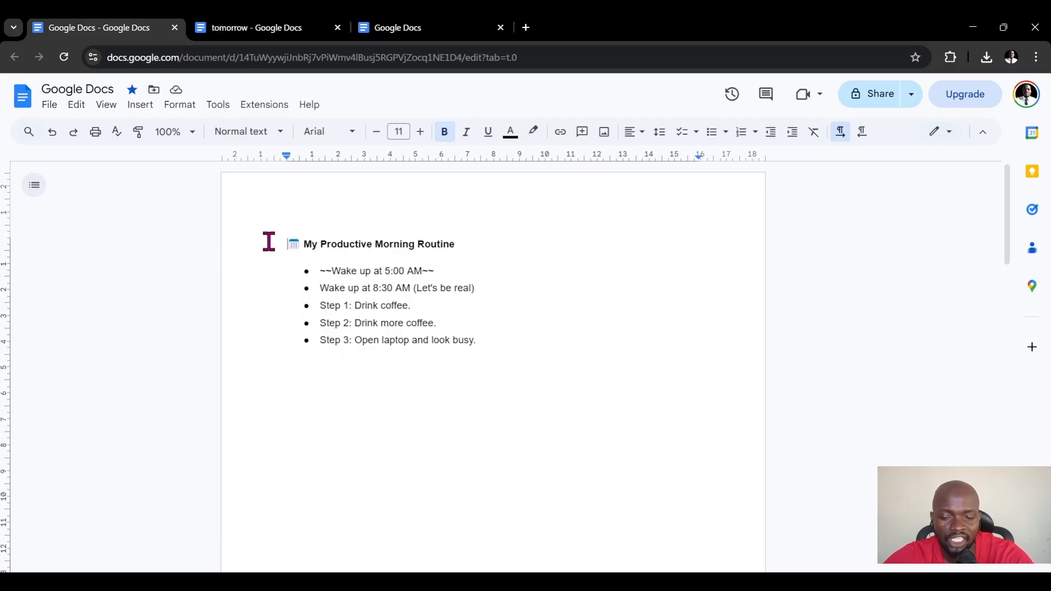
triple_click(431, 246)
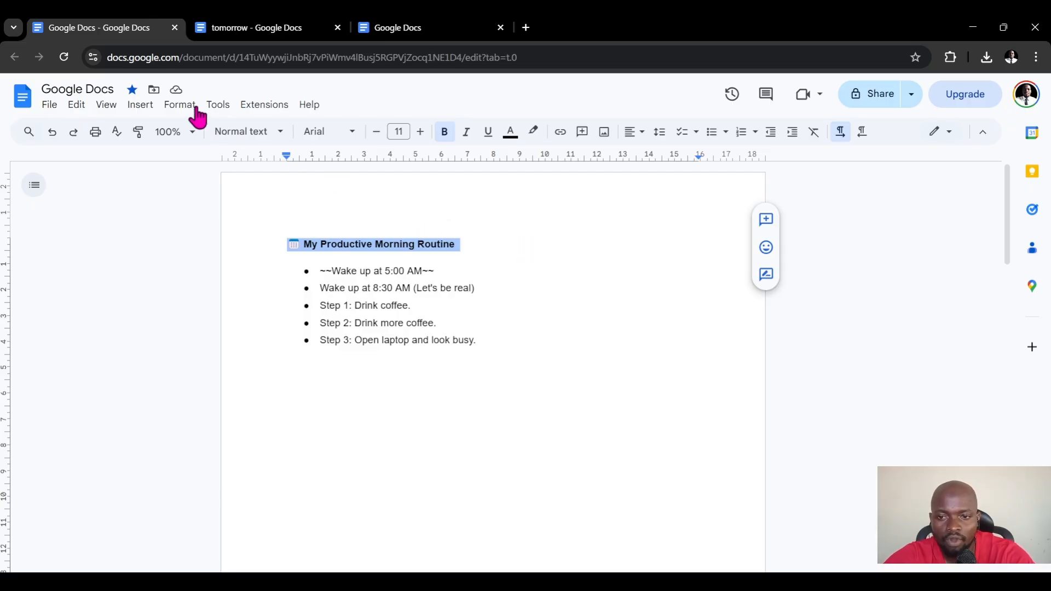
left_click(181, 104)
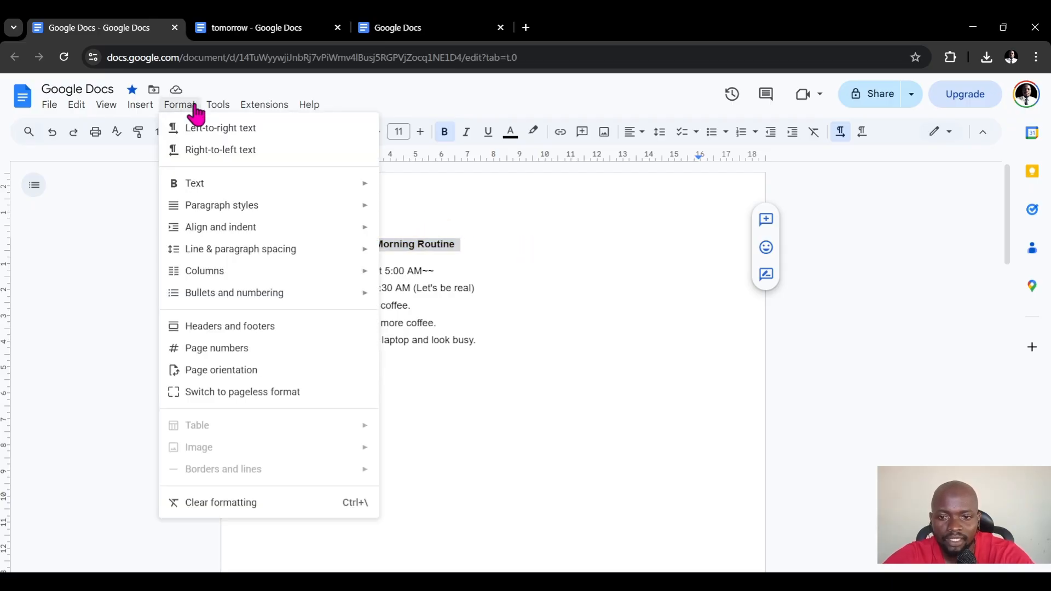
mouse_move(249, 190)
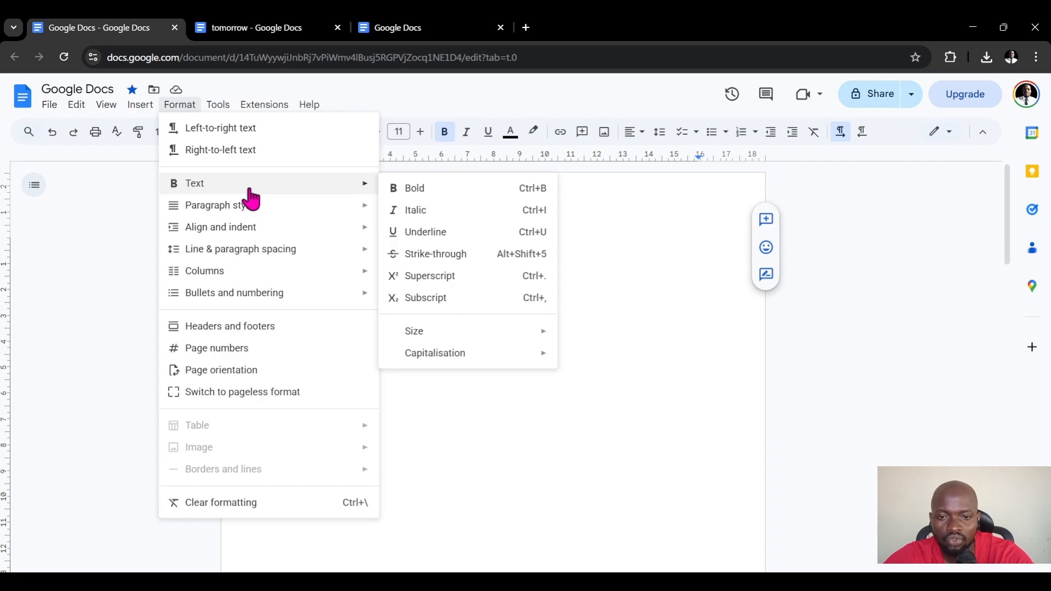
mouse_move(254, 210)
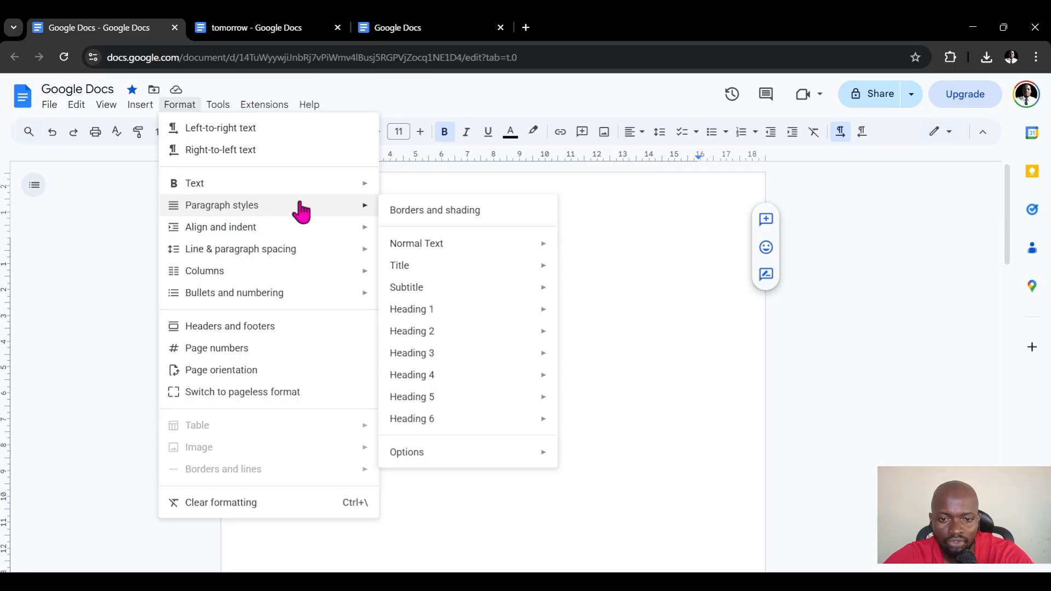
left_click(424, 212)
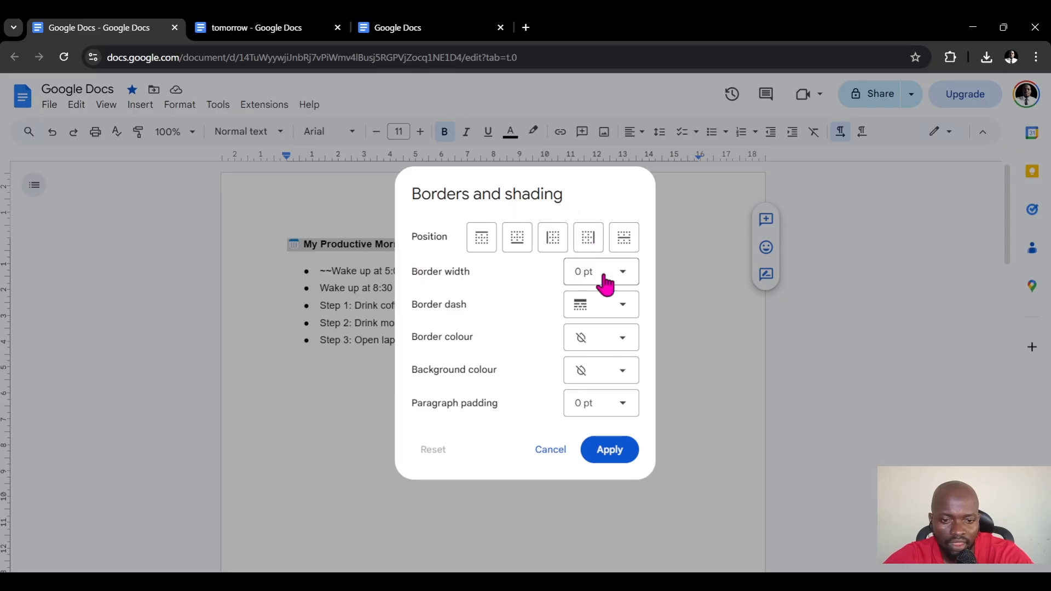
left_click(481, 244)
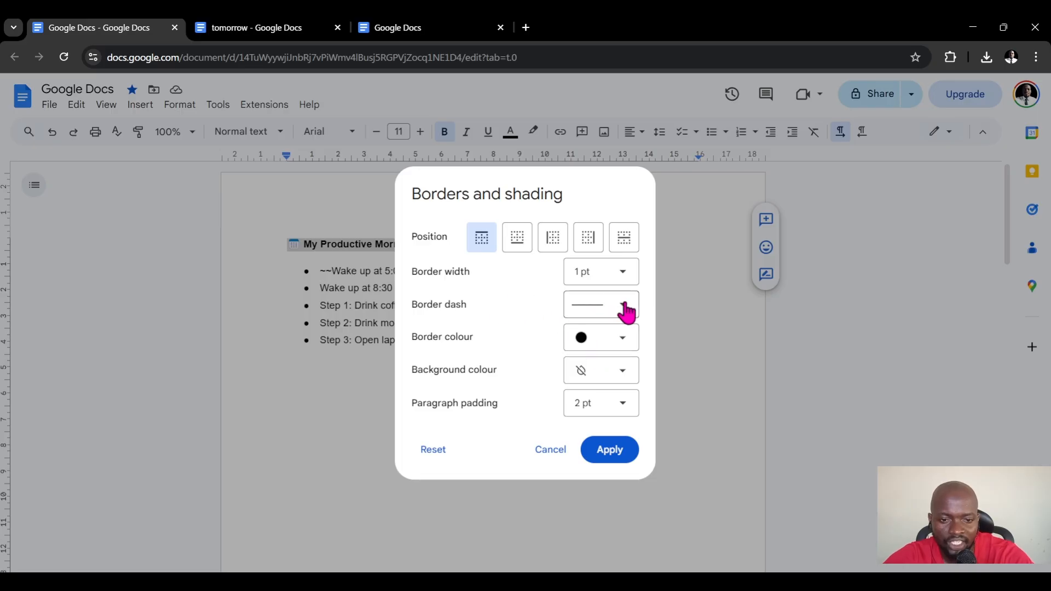
Try the dashed line style for the heading's top border and switch it back to solid
left_click(626, 312)
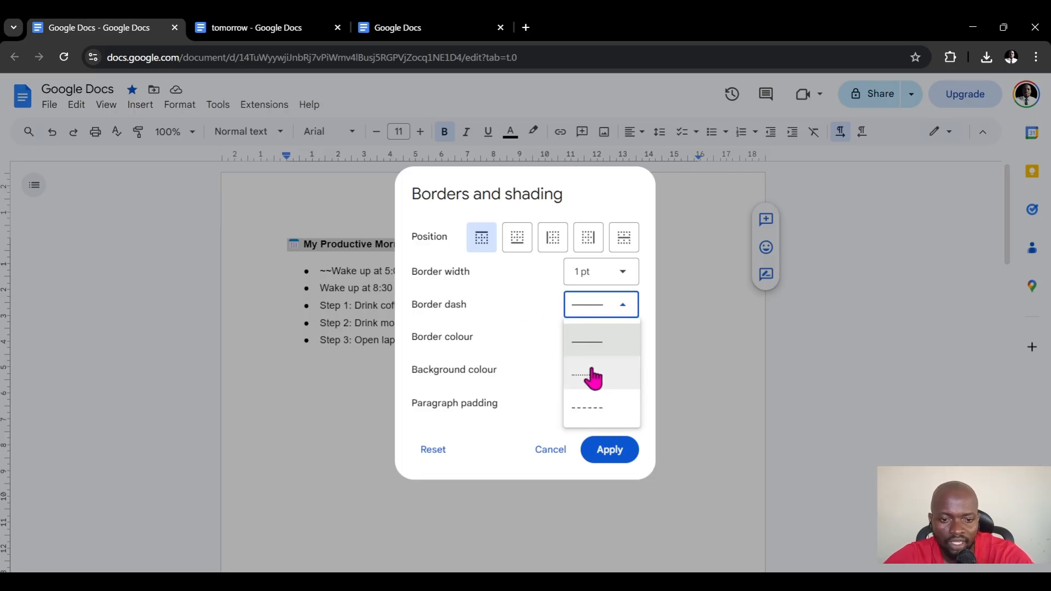
left_click(591, 407)
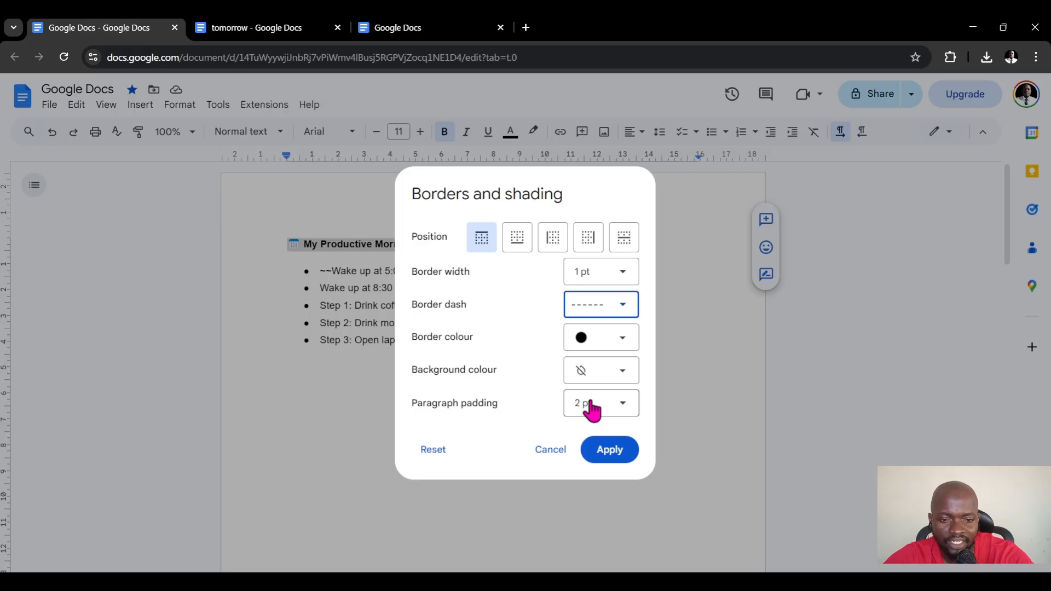
left_click(622, 312)
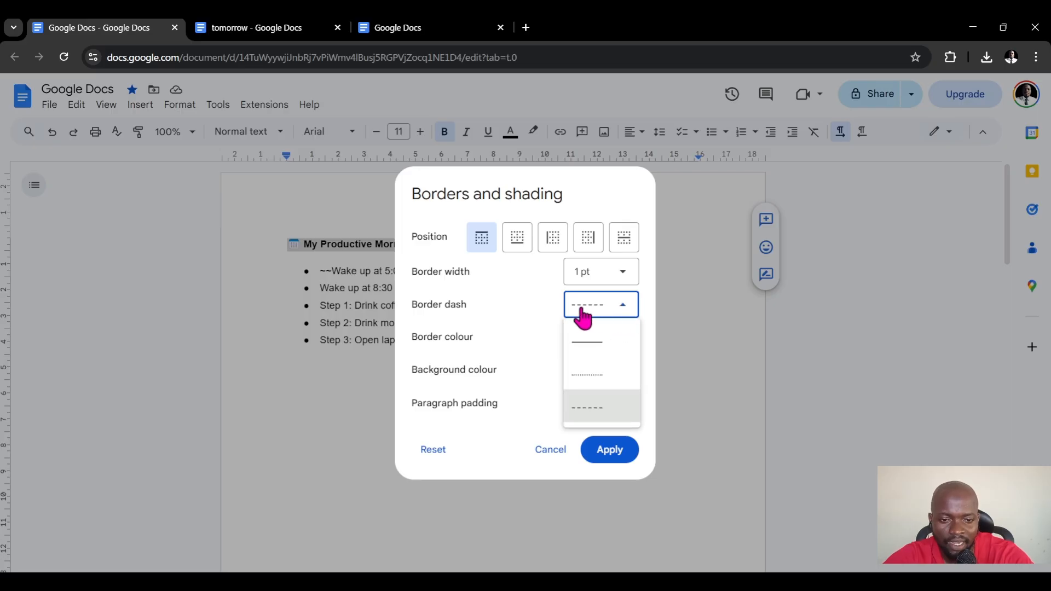
left_click(590, 345)
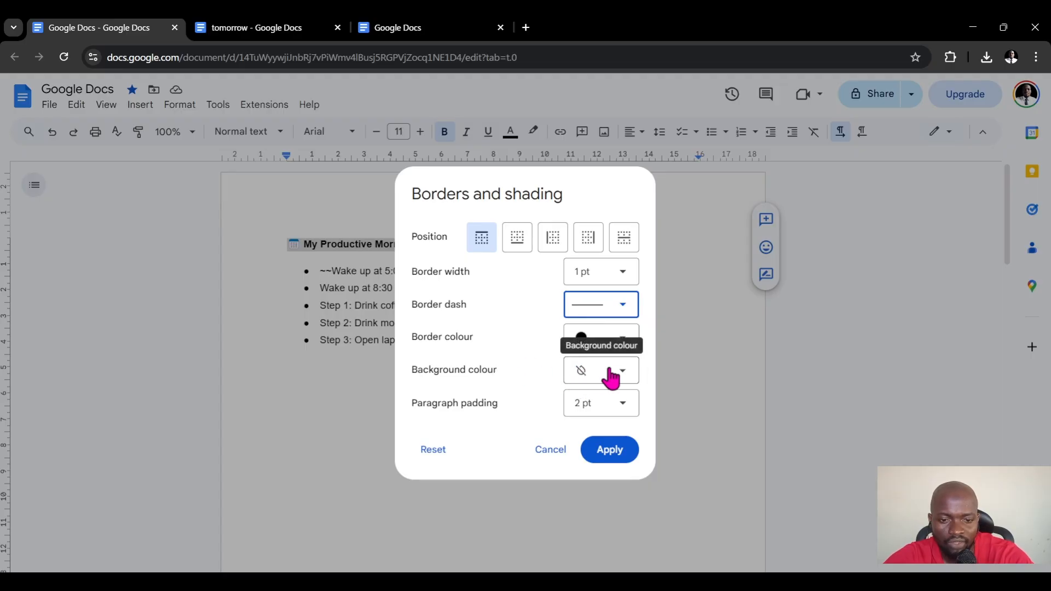
Look at the background colour choices without picking one and apply the solid top border to the heading
left_click(625, 378)
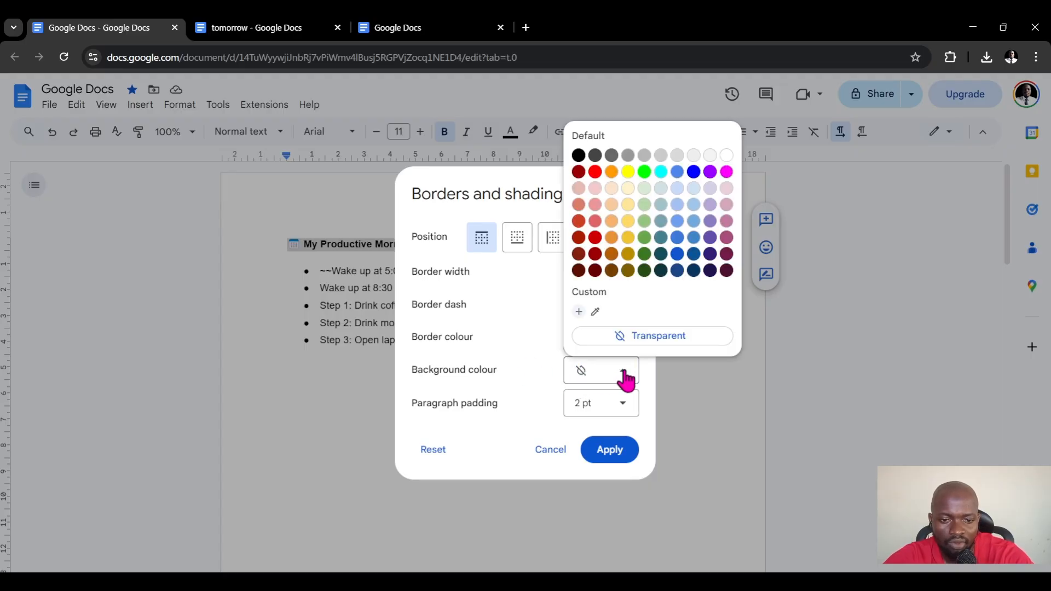
left_click(624, 378)
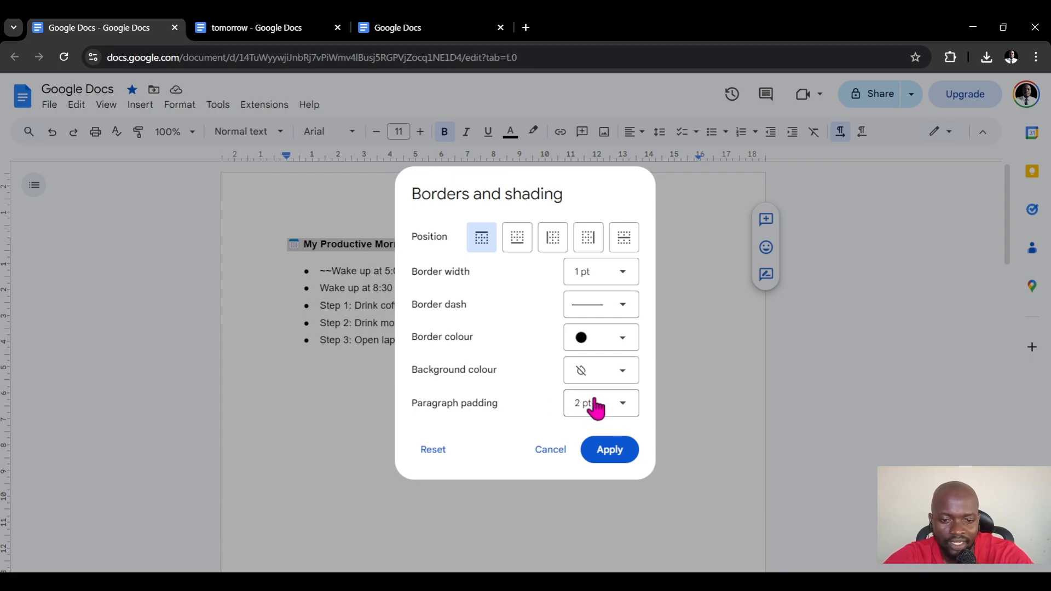
left_click(620, 449)
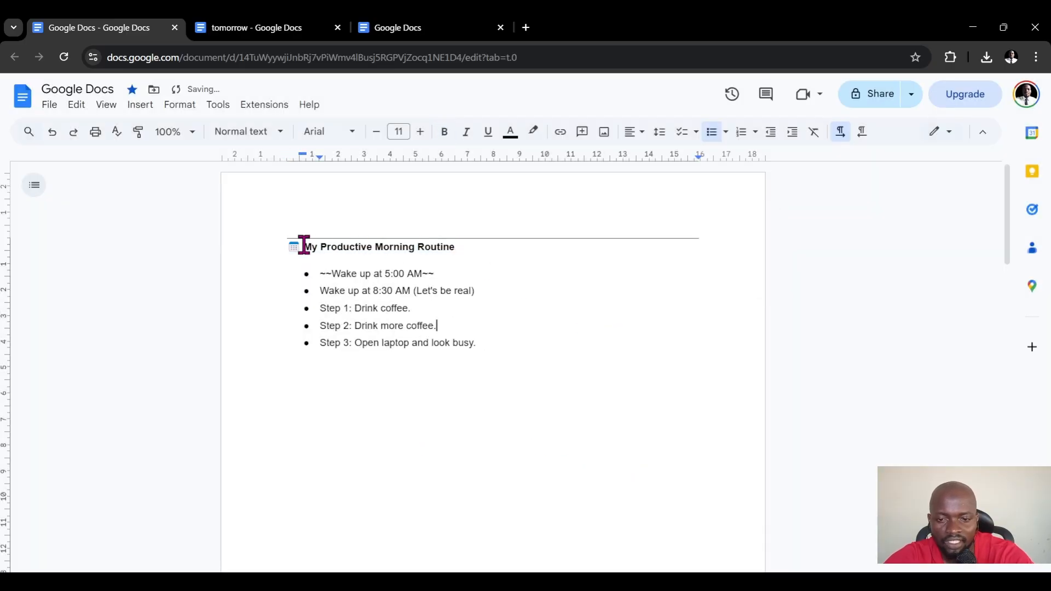
Add a bottom border to the "My Productive Morning Routine" heading alongside its top border
left_click_drag(278, 244, 488, 251)
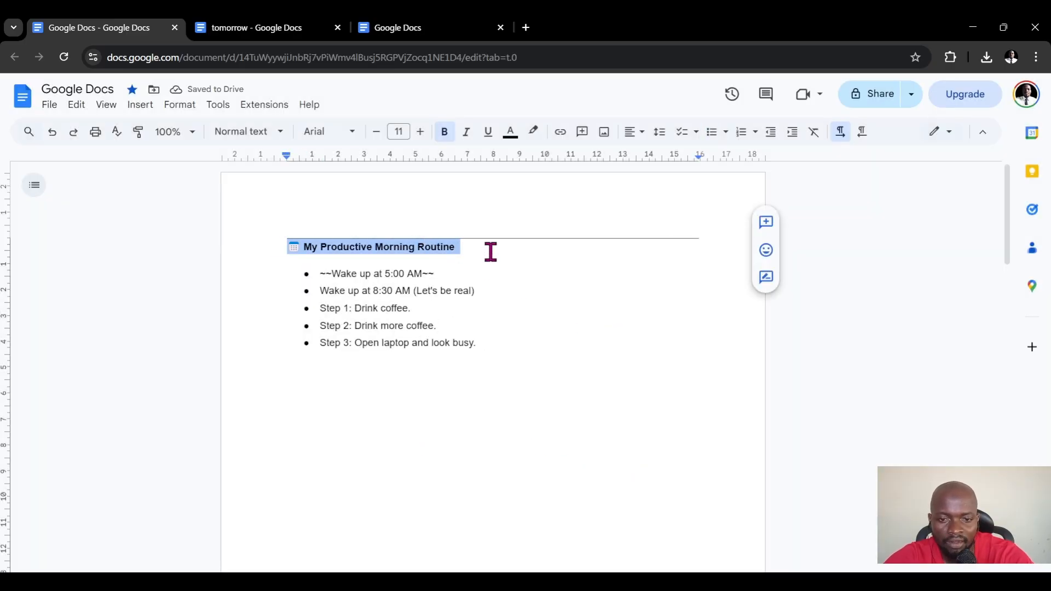
left_click(422, 244)
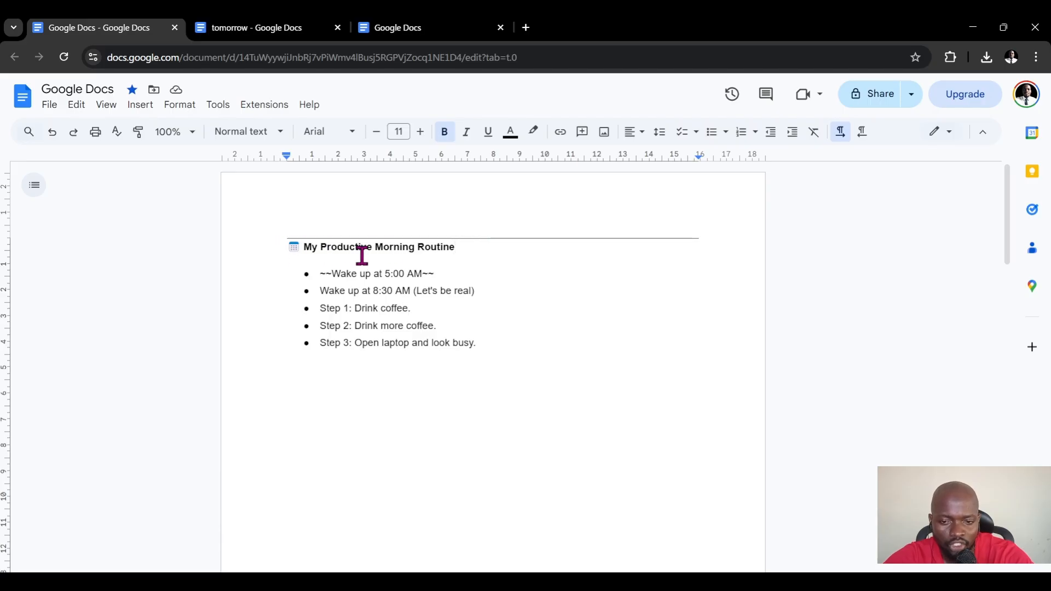
left_click_drag(478, 244, 266, 244)
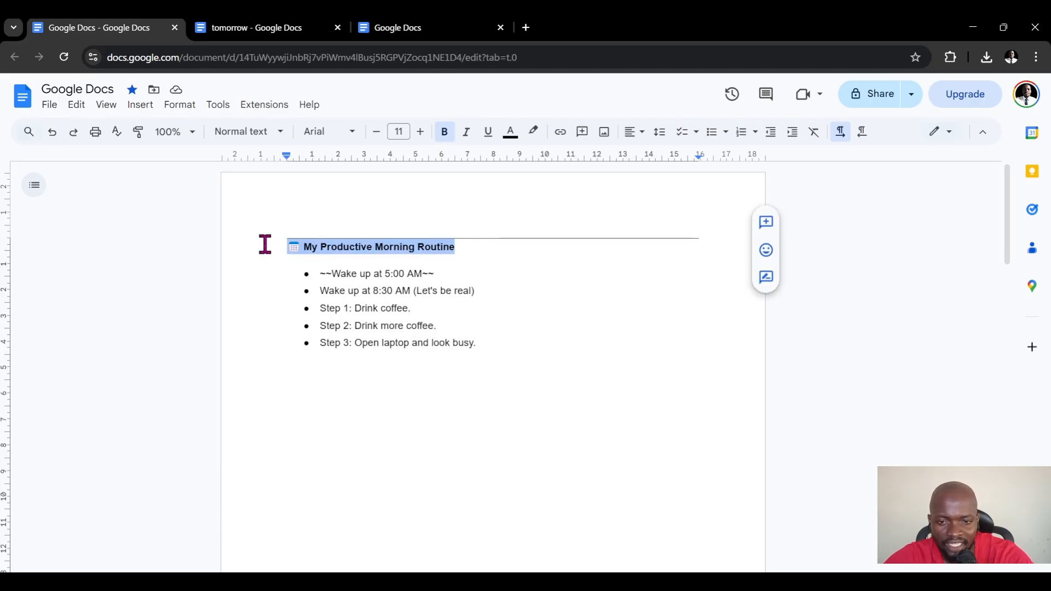
left_click(194, 108)
mouse_move(218, 106)
mouse_move(176, 100)
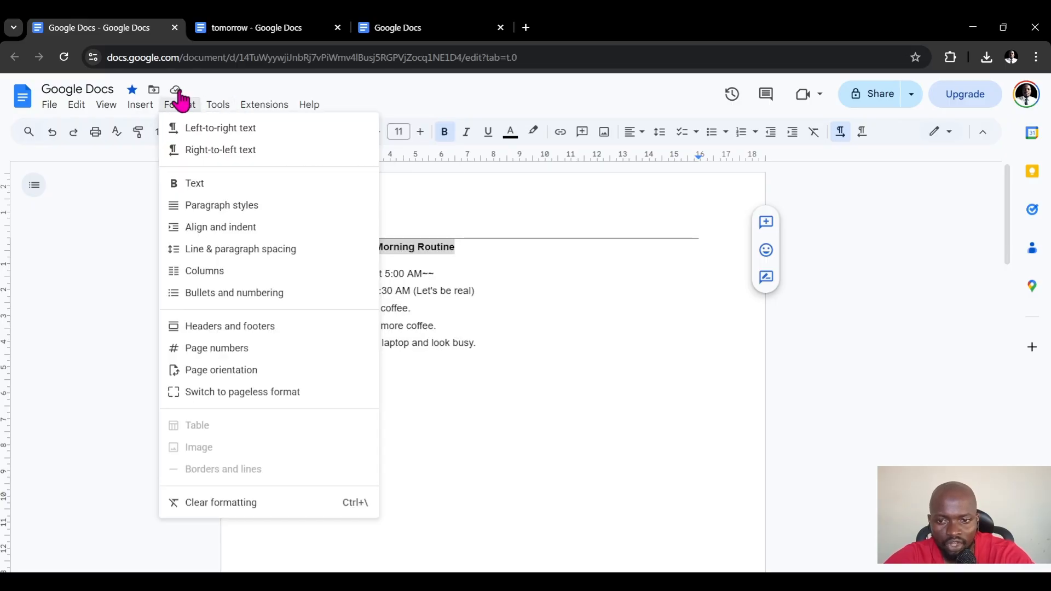
mouse_move(213, 210)
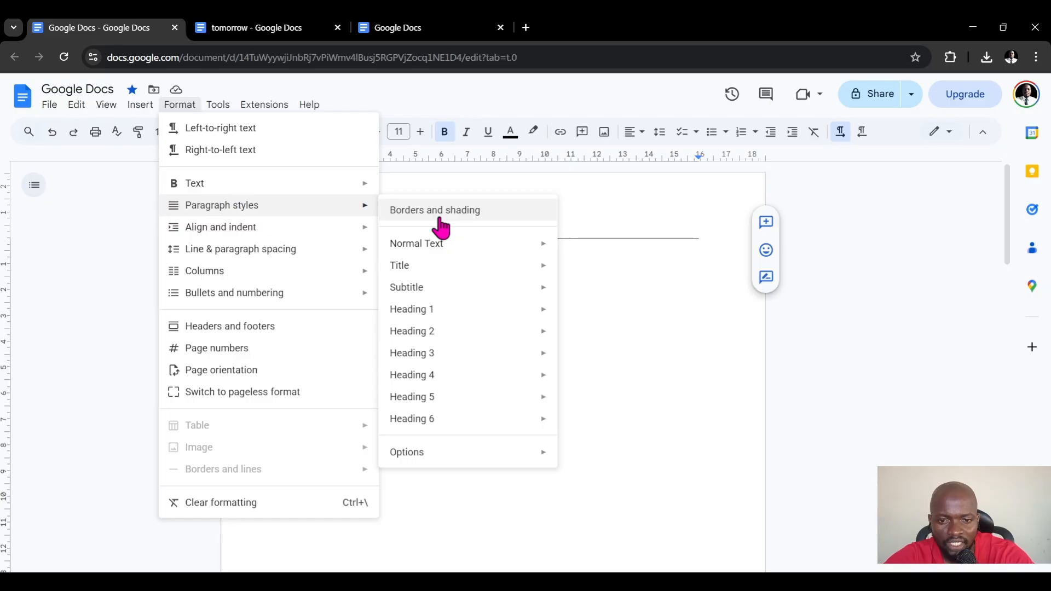
left_click(460, 215)
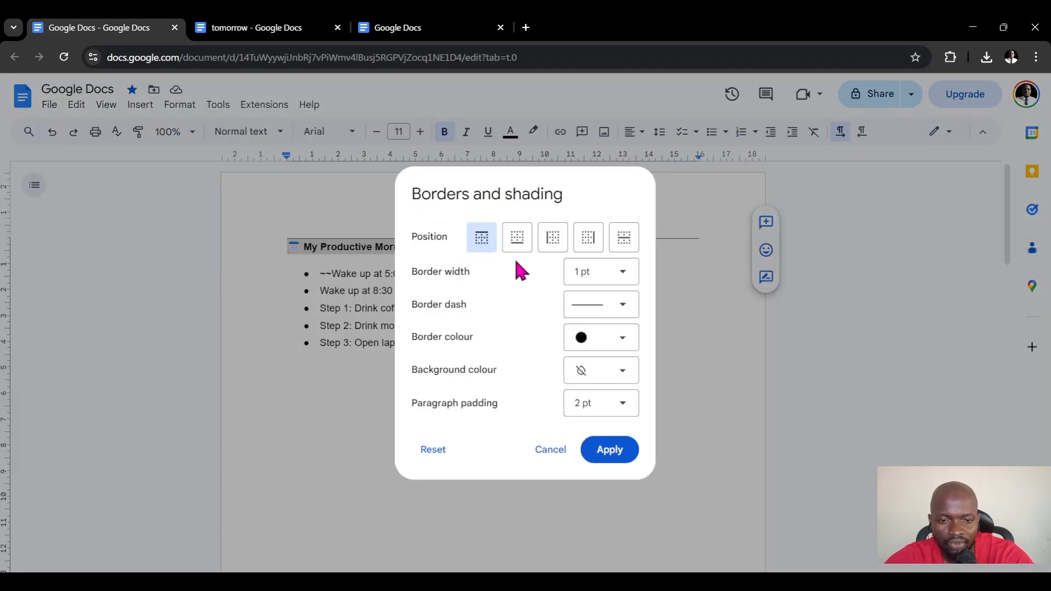
left_click(514, 244)
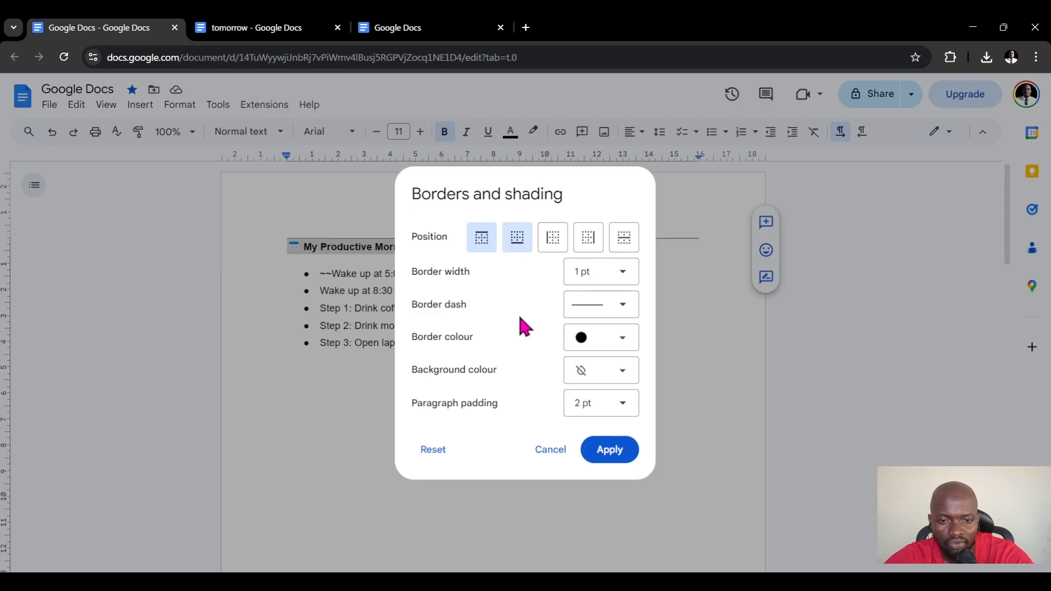
left_click(614, 452)
left_click(482, 345)
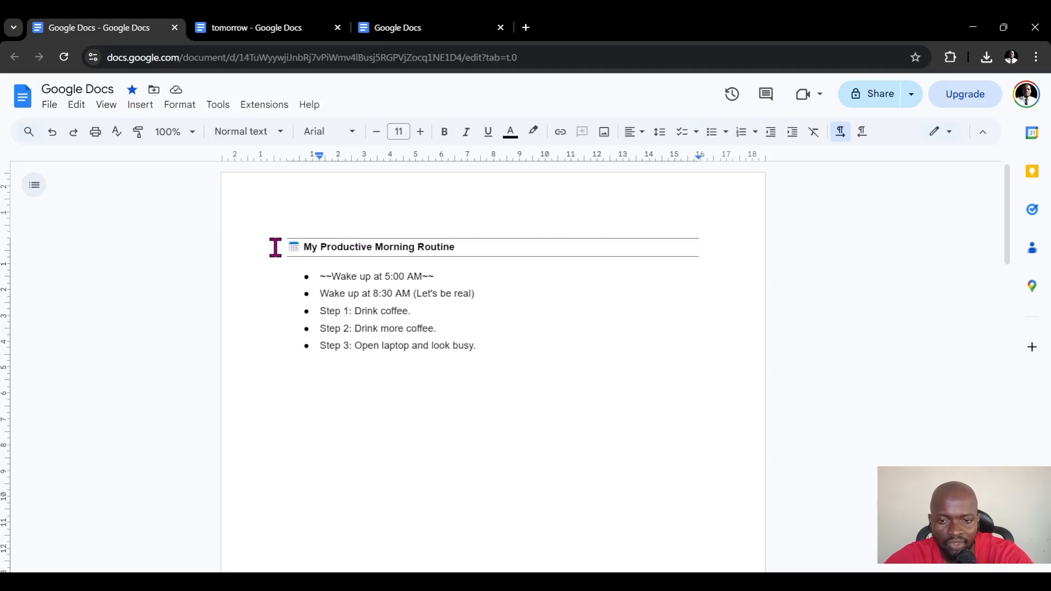
Add left and right borders to the "My Productive Morning Routine" heading to complete a box around it
triple_click(529, 253)
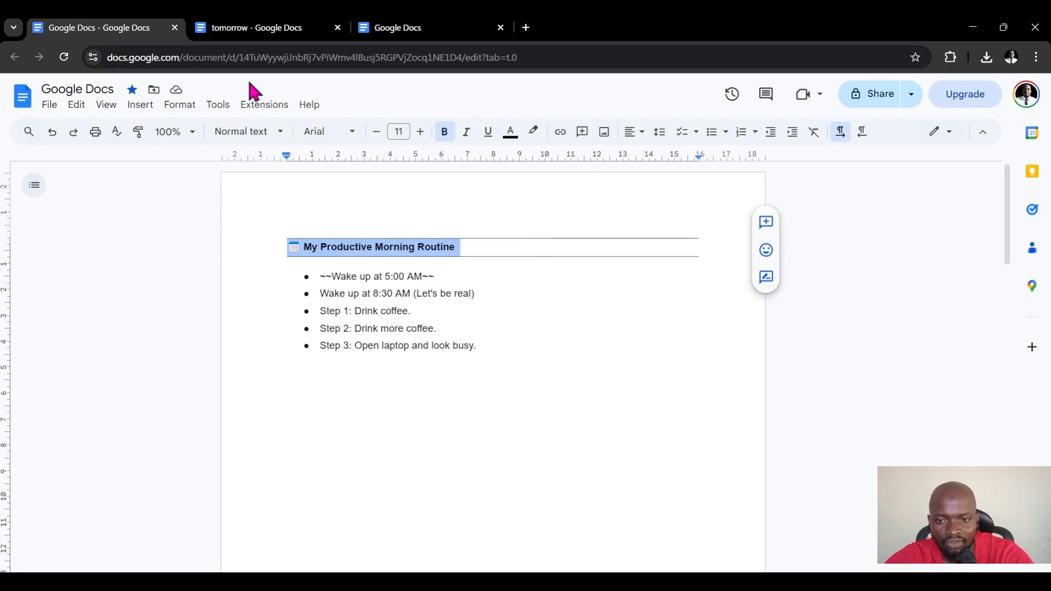
left_click(188, 105)
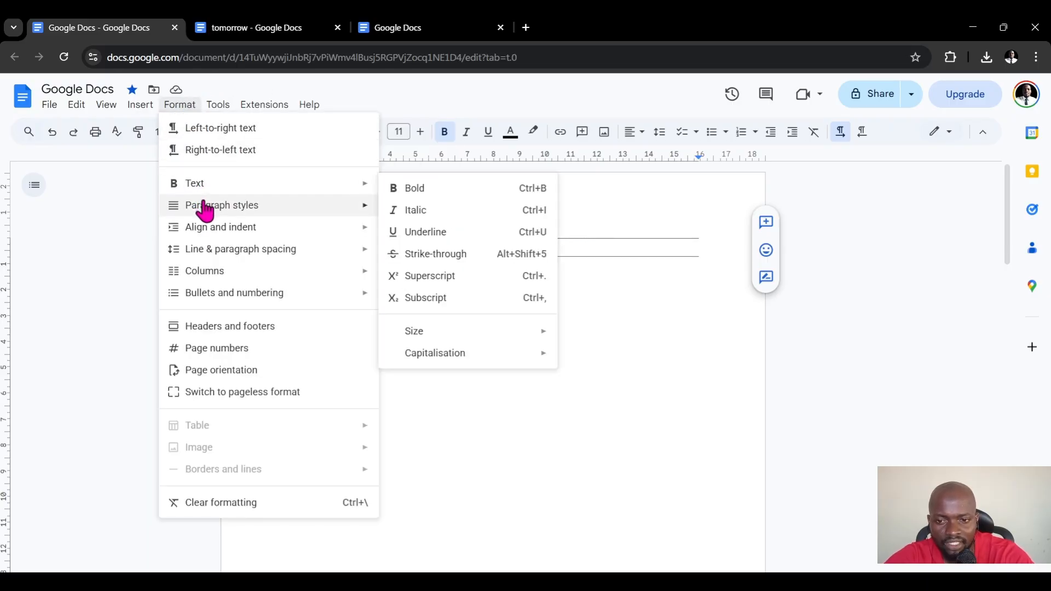
mouse_move(204, 206)
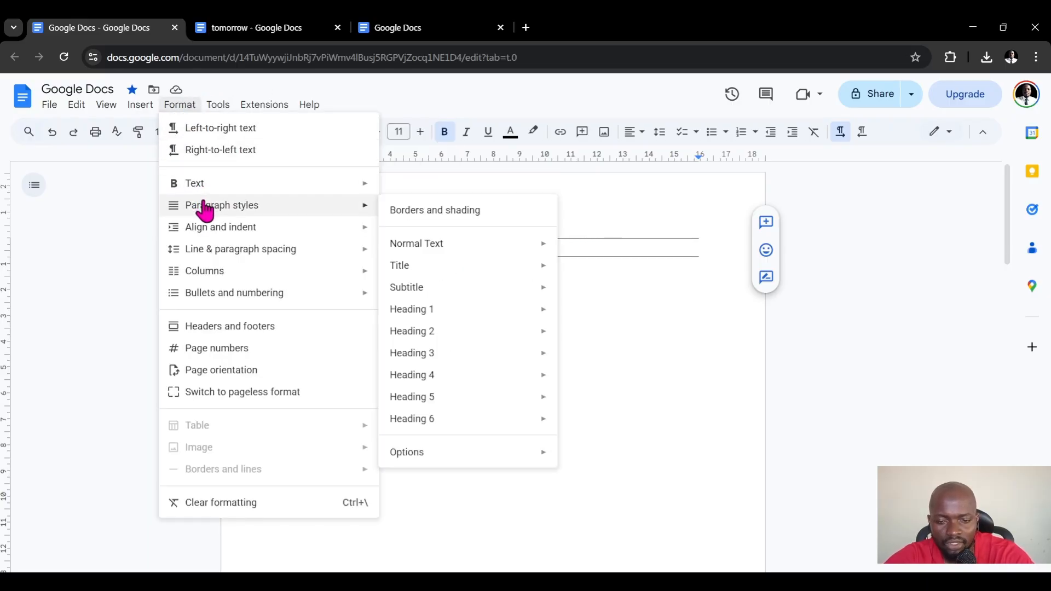
left_click(457, 215)
left_click(551, 245)
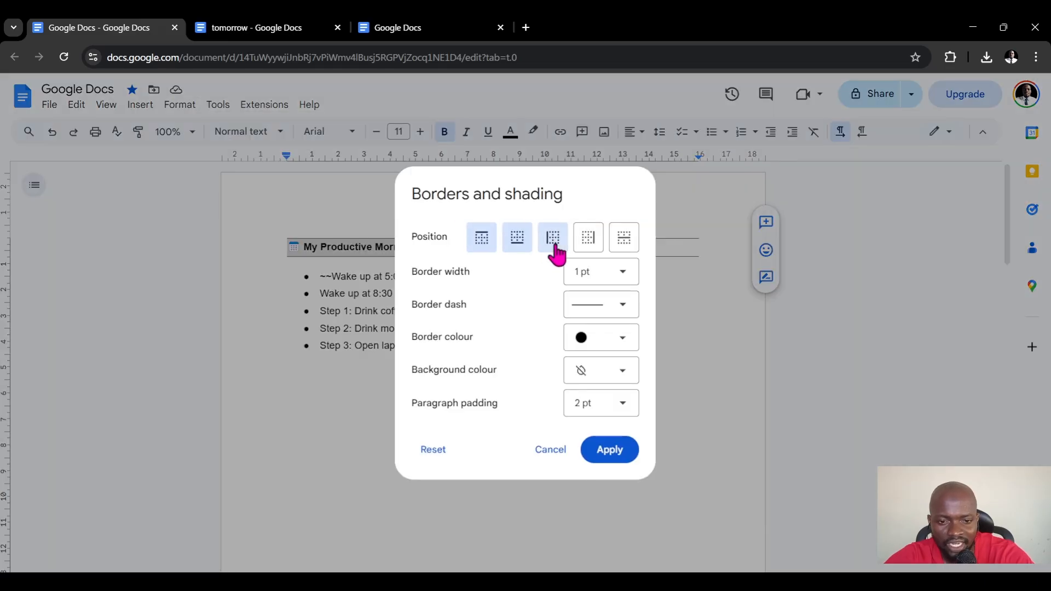
left_click(590, 250)
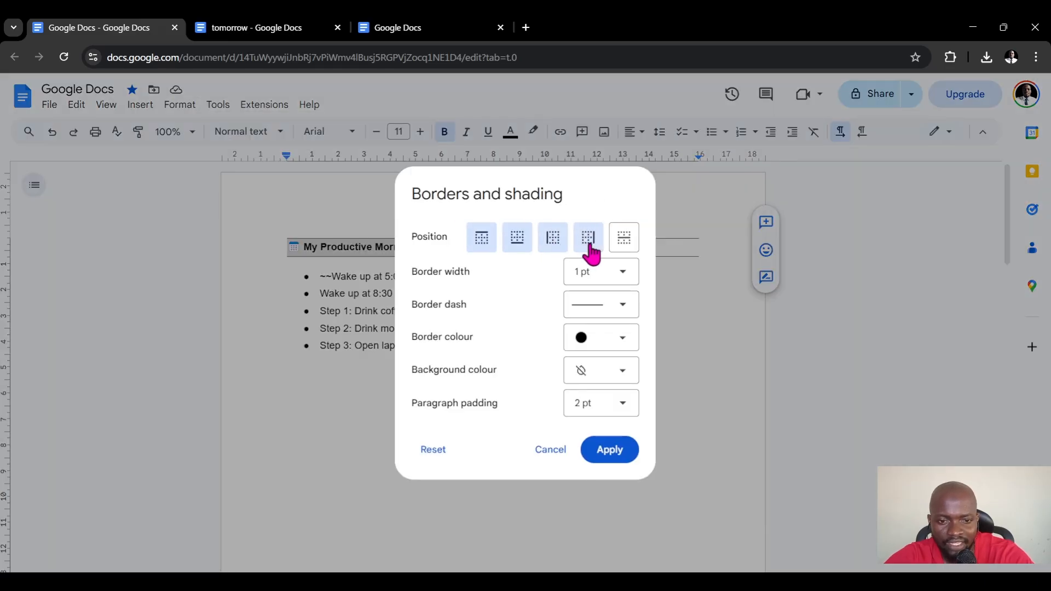
left_click(612, 450)
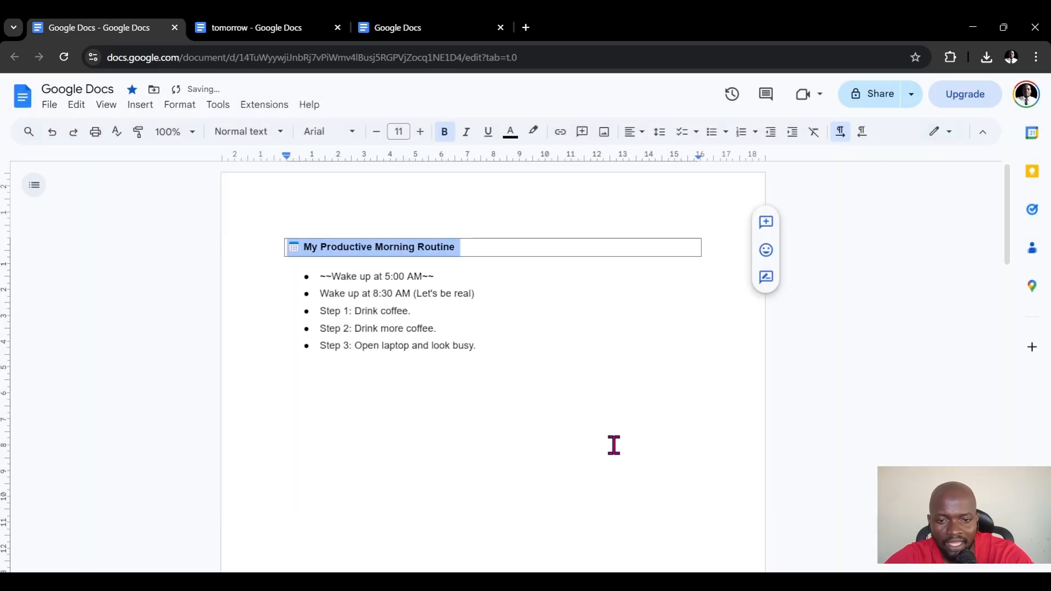
left_click(639, 368)
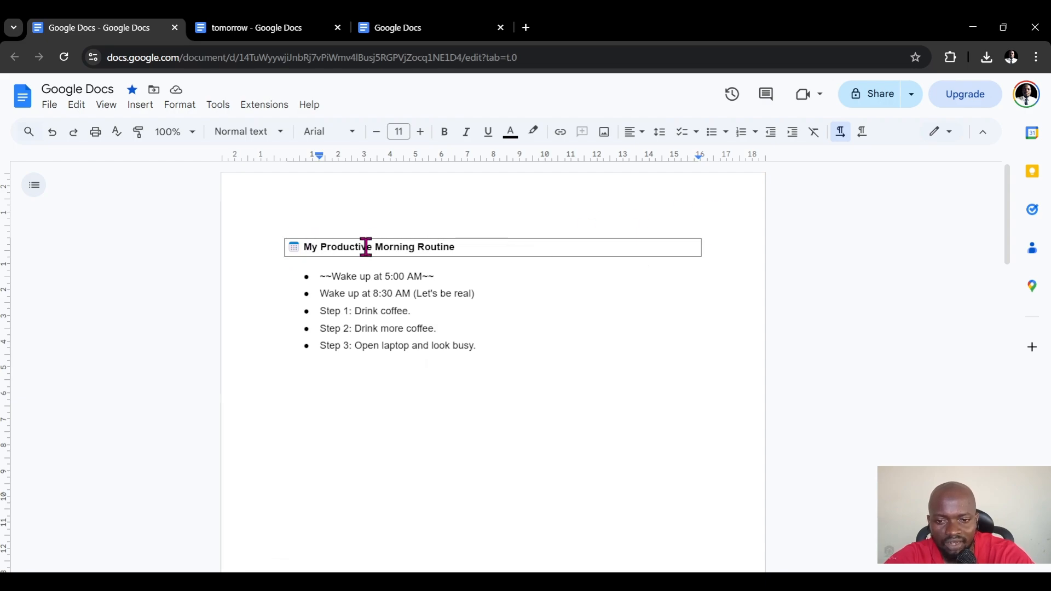
In the "My Productive Morning Routine" heading's borders and shading settings, set the border width to 3 pt and the border colour to red
triple_click(428, 247)
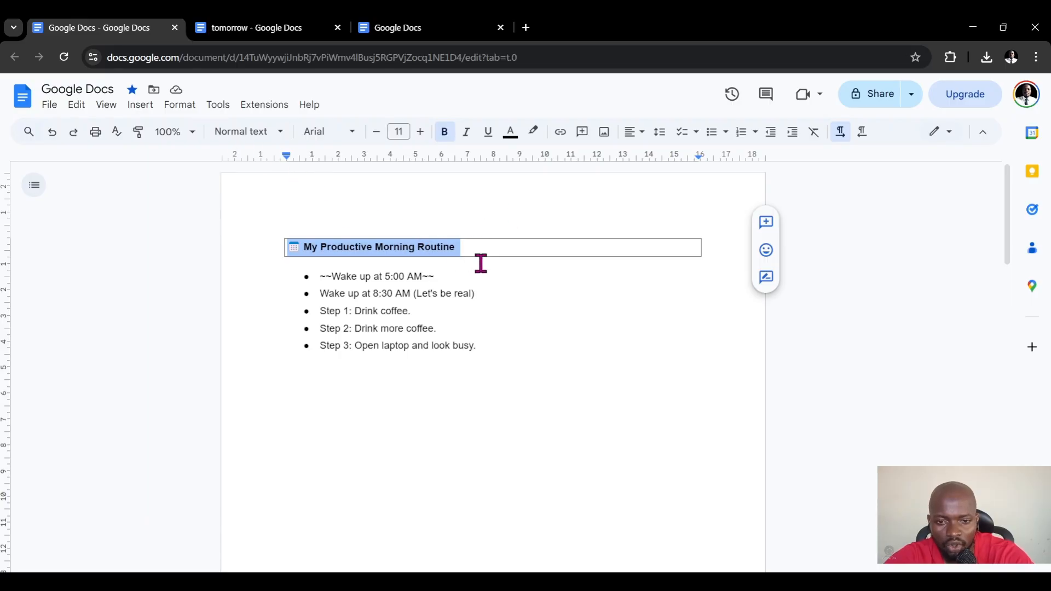
left_click(425, 231)
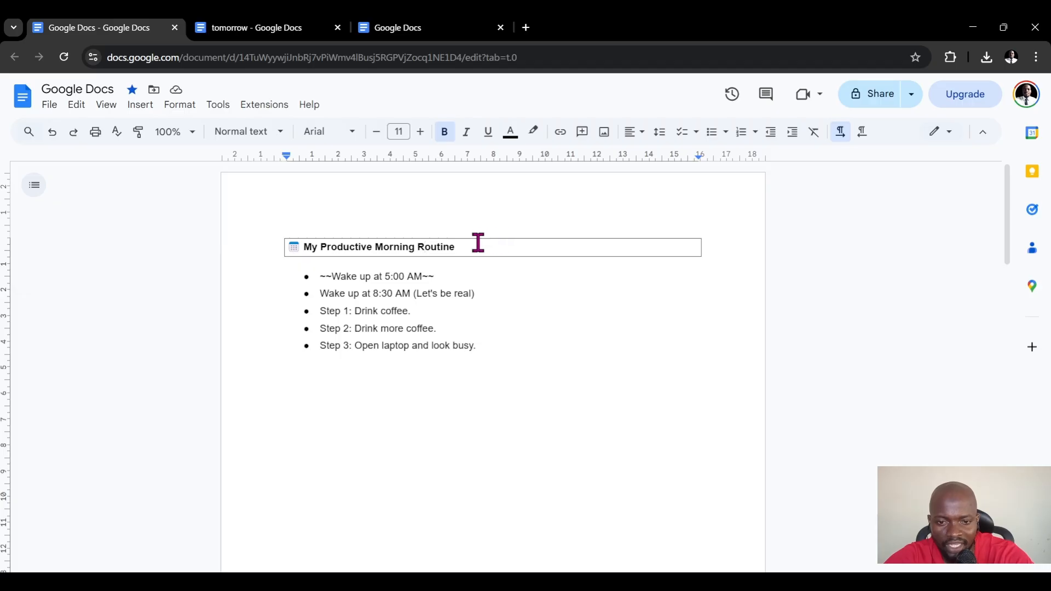
left_click_drag(476, 245, 286, 242)
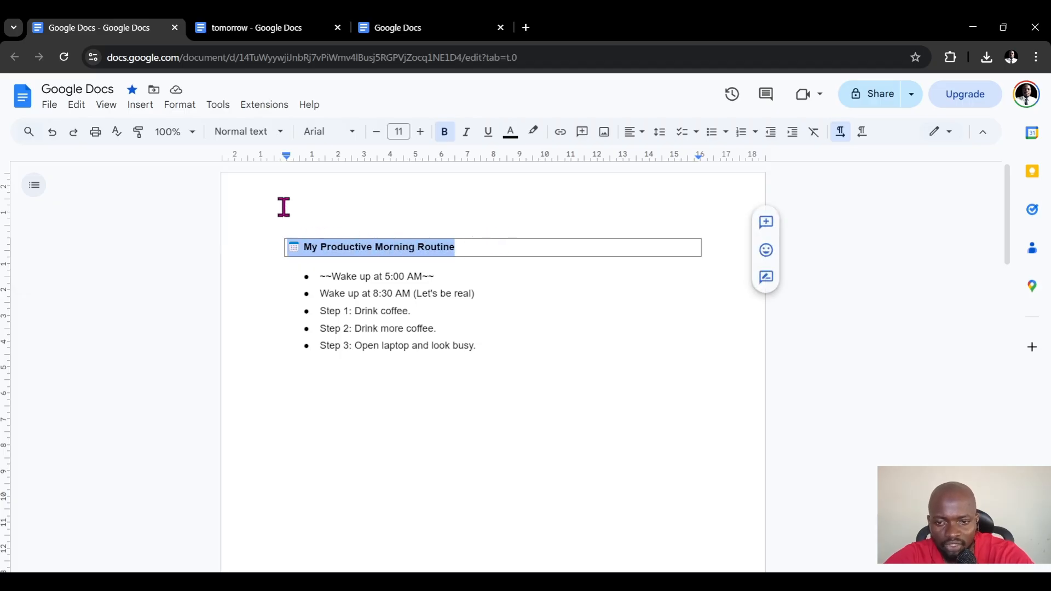
left_click(190, 109)
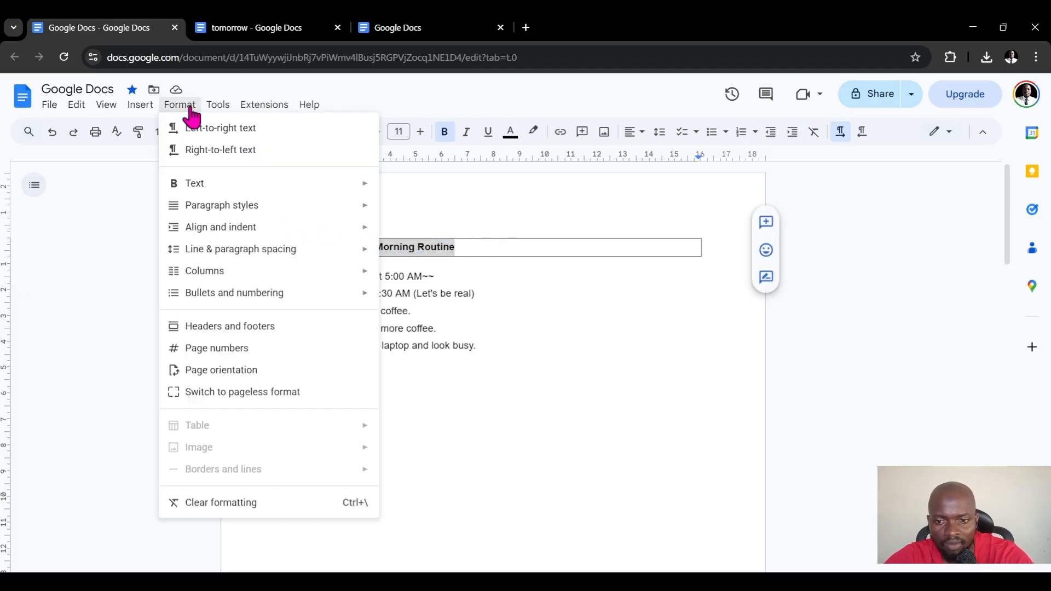
mouse_move(230, 210)
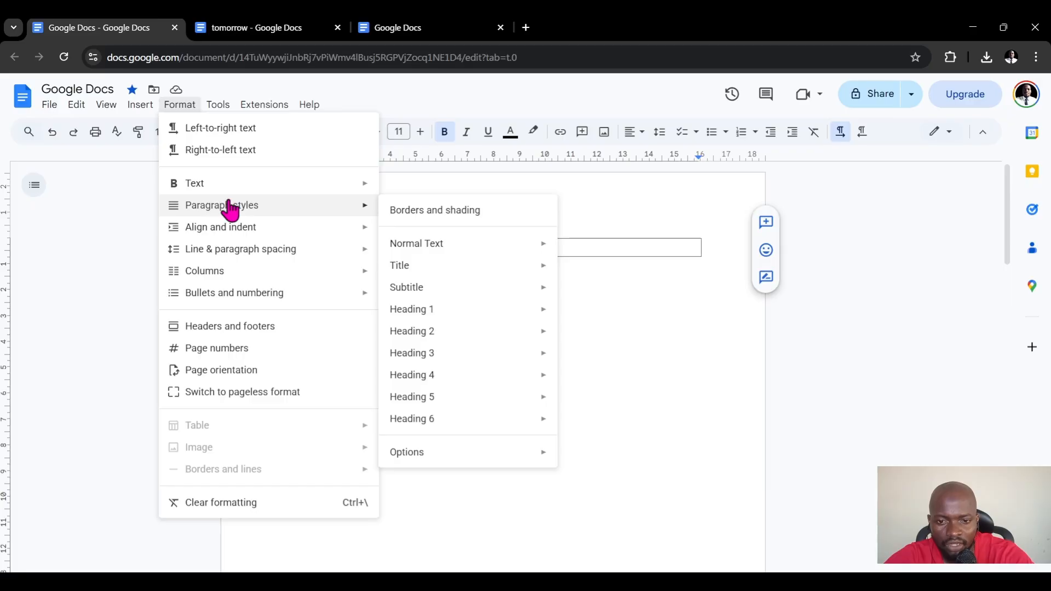
left_click(425, 216)
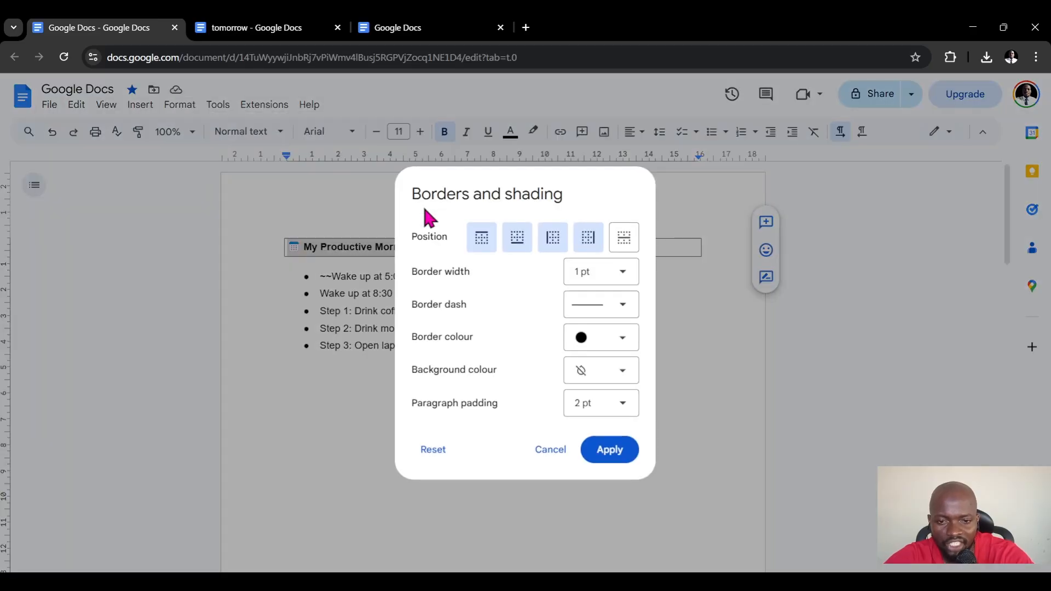
left_click(625, 278)
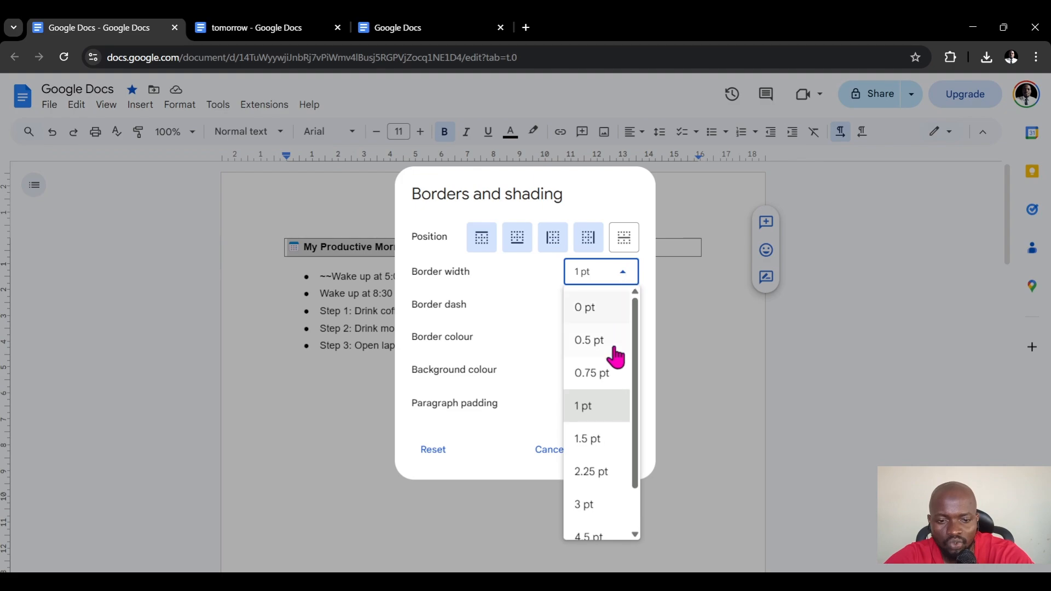
left_click(606, 493)
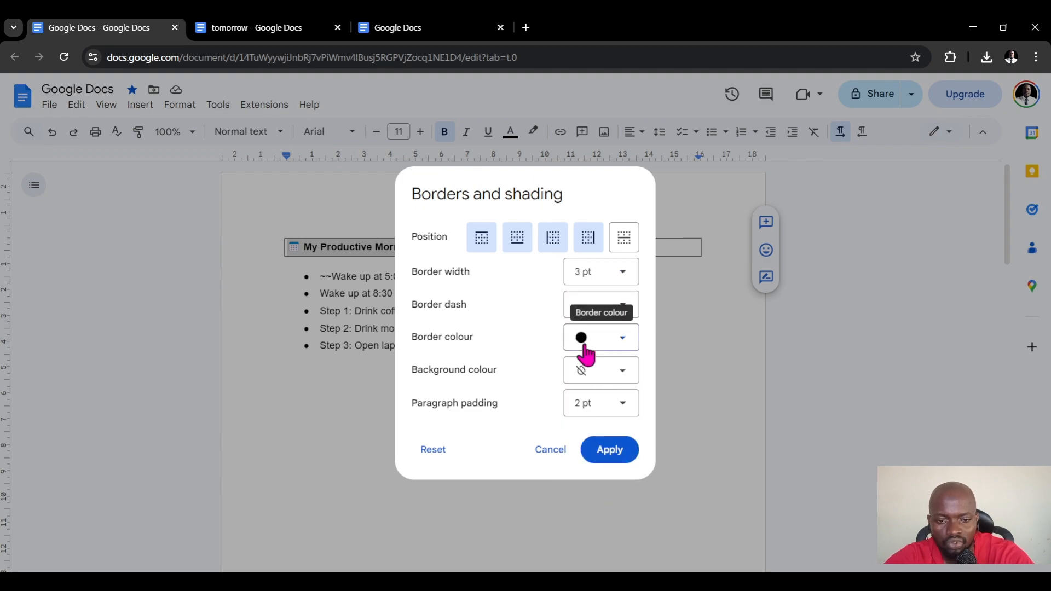
left_click(586, 354)
left_click(594, 167)
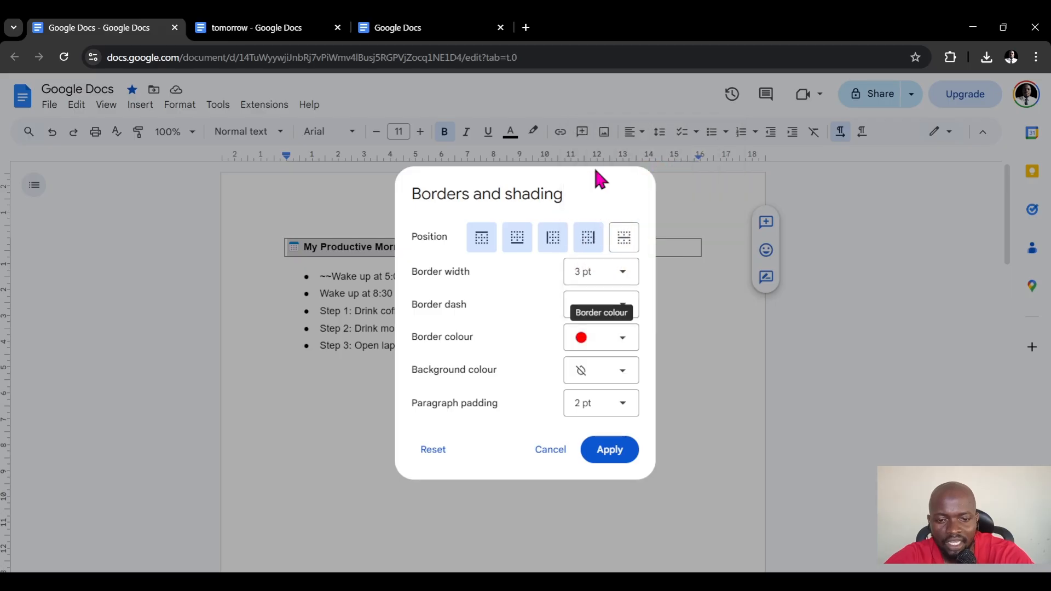
Set the heading's paragraph padding to 5 pt and apply the borders and shading changes
left_click(627, 404)
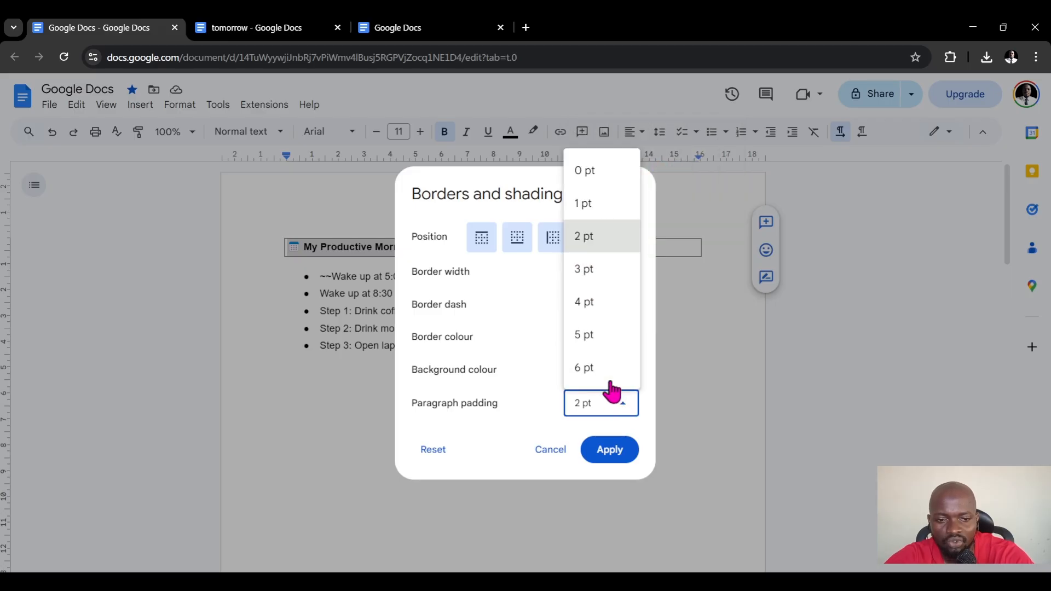
left_click(602, 342)
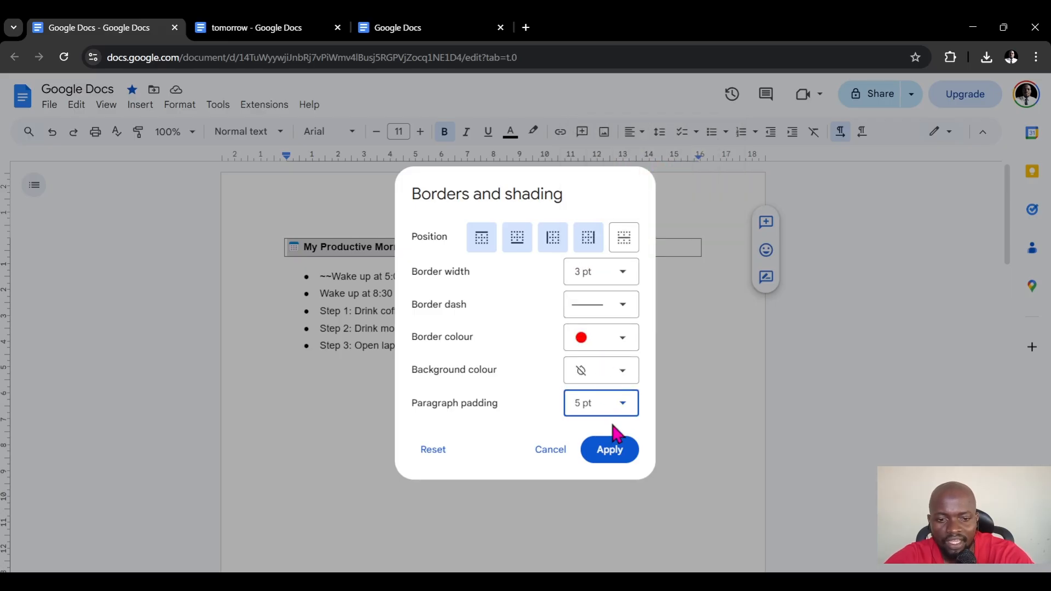
left_click(612, 453)
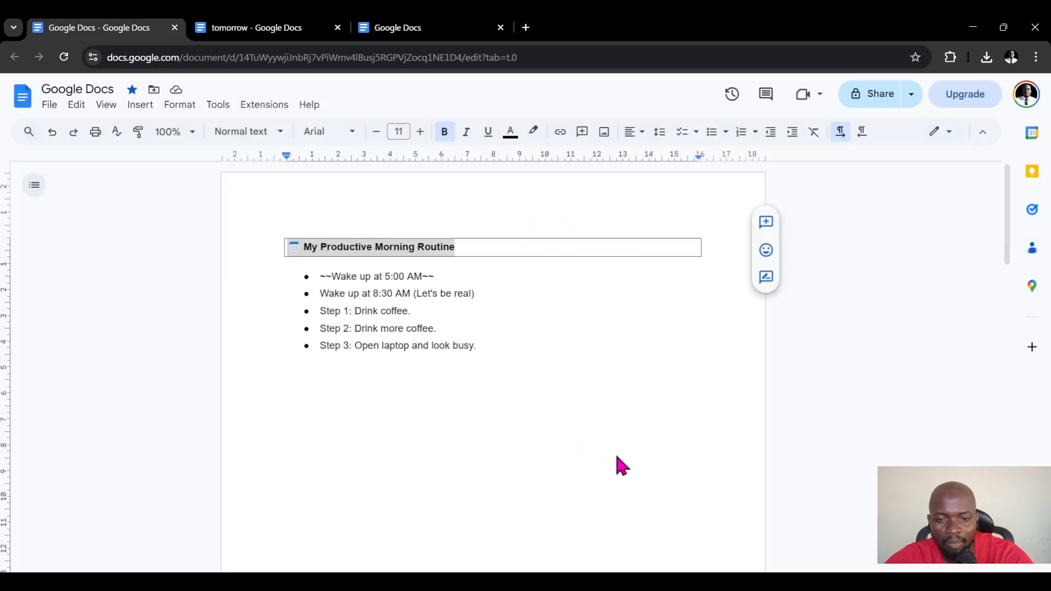
left_click(545, 437)
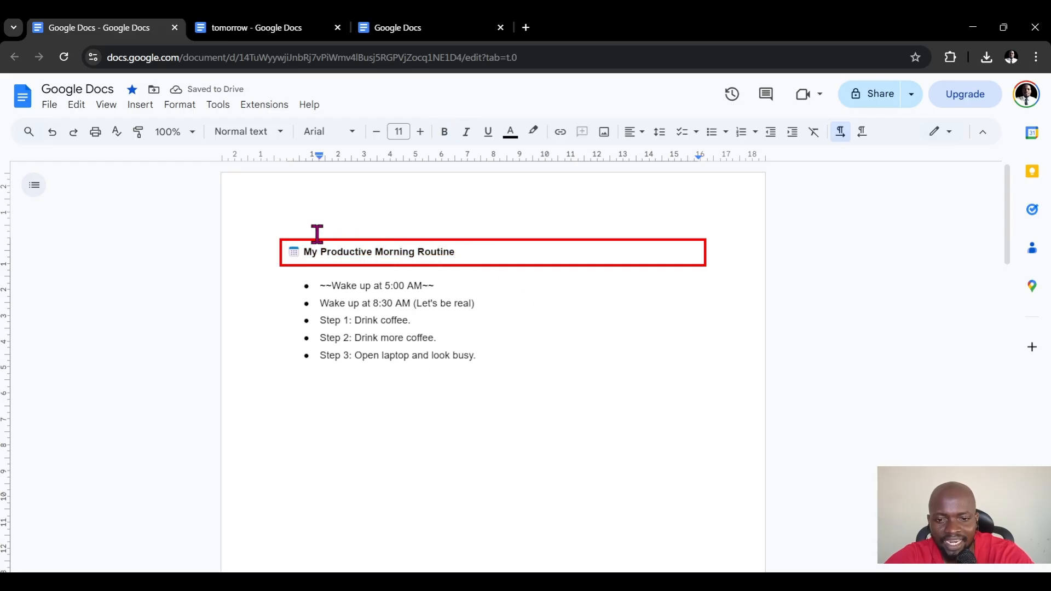